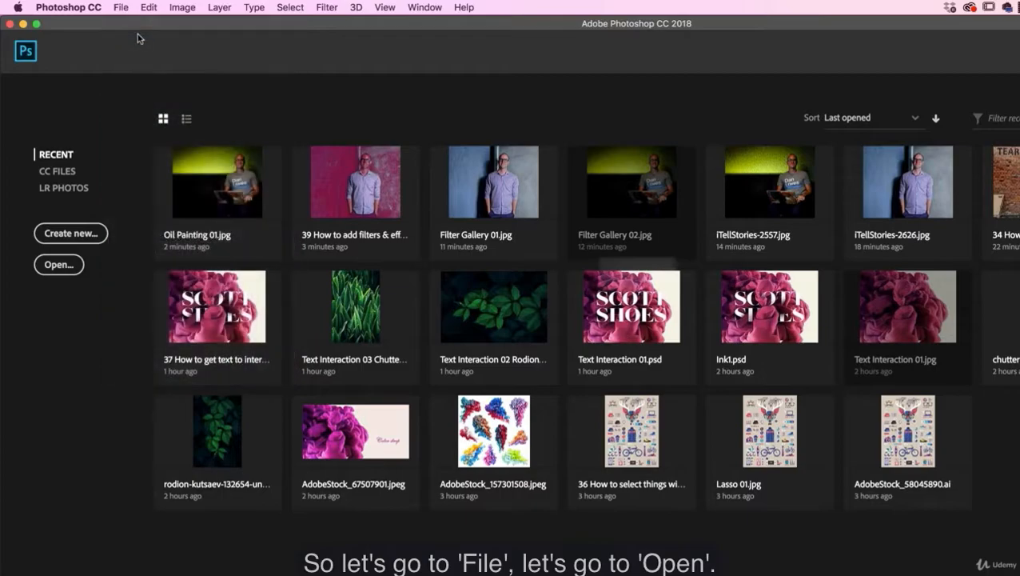
Open Oil Painting 01.jpg from the 06 Filters folder of the Exercise Files.
{"action": "left_click", "coordinate": [337, 248]}
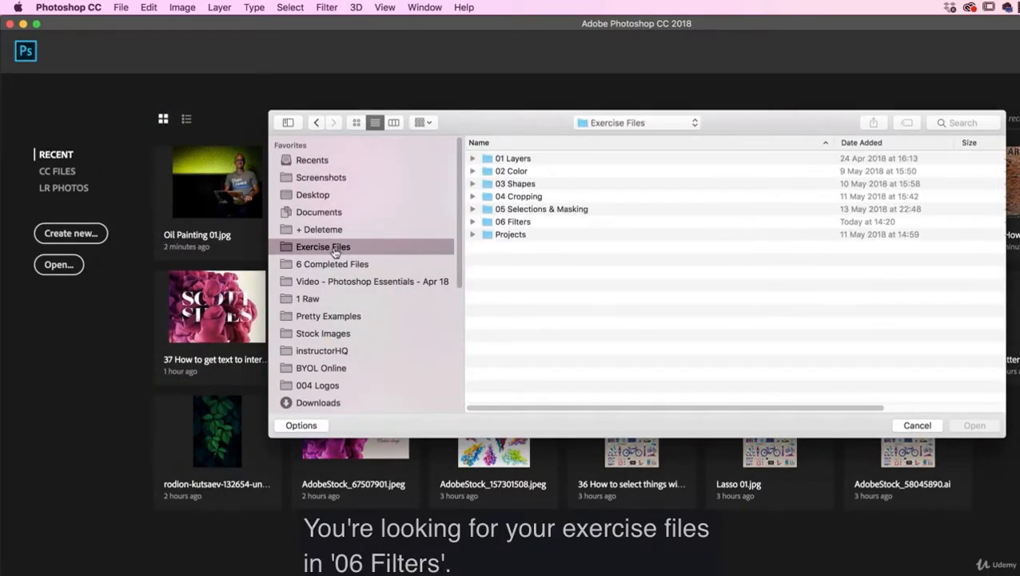
{"action": "left_click", "coordinate": [515, 221]}
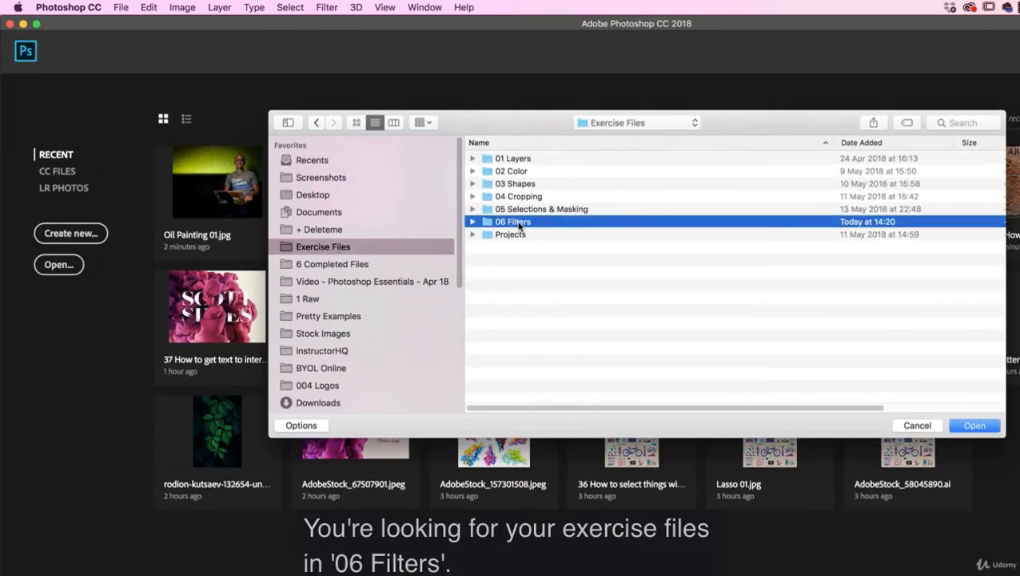
{"action": "double_click", "coordinate": [516, 222]}
{"action": "left_click", "coordinate": [505, 171]}
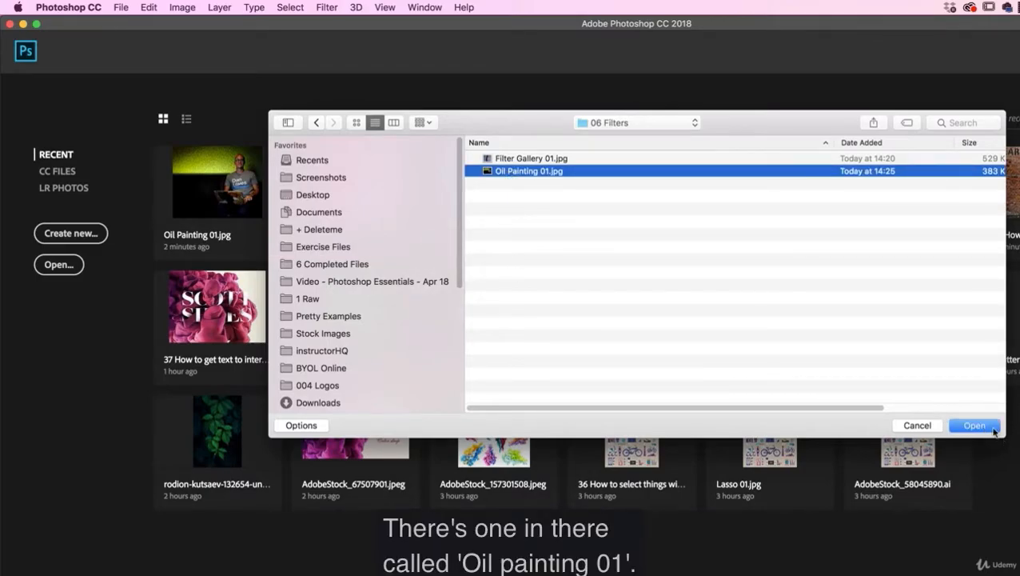
{"action": "left_click", "coordinate": [977, 425]}
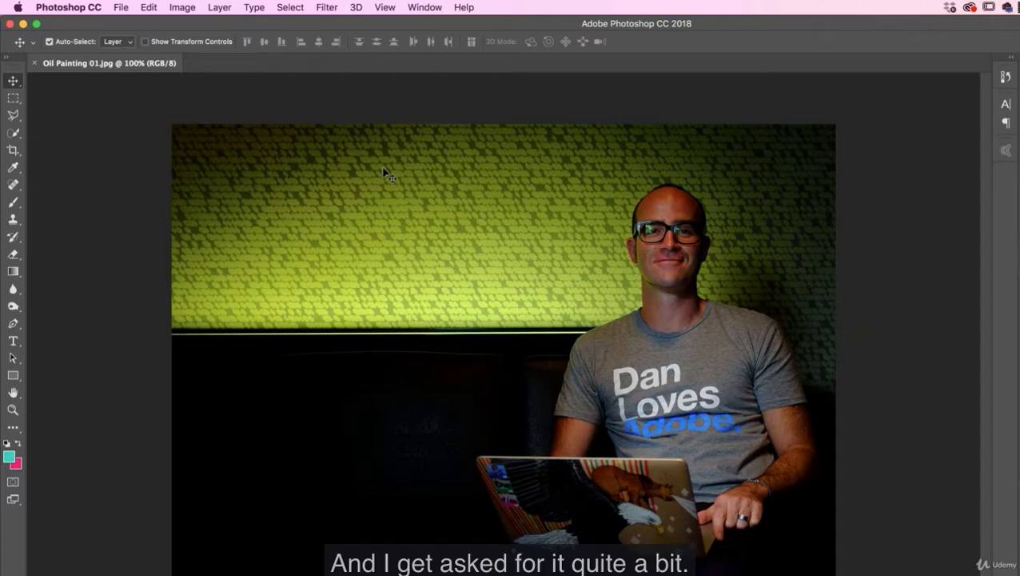
Start the Stylize Oil Paint filter and preview it on the man's face and across the whole image.
{"action": "left_click", "coordinate": [327, 8]}
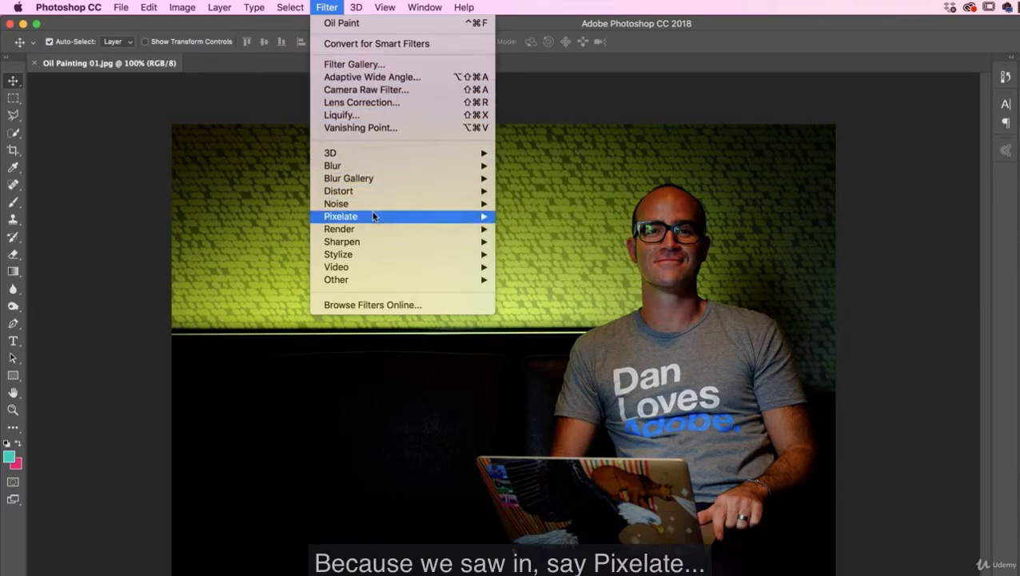
{"action": "mouse_move", "coordinate": [374, 216]}
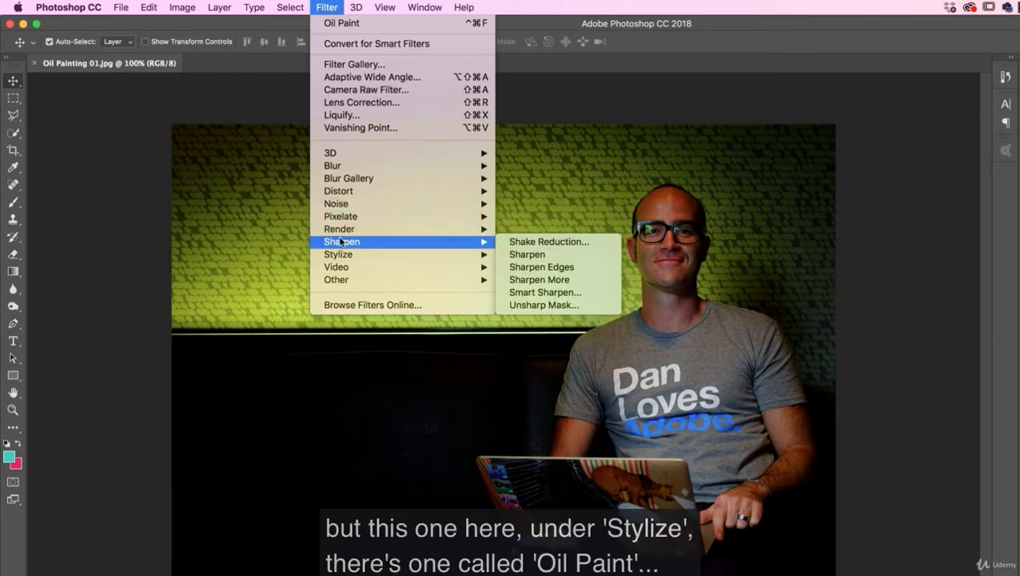
{"action": "mouse_move", "coordinate": [344, 257]}
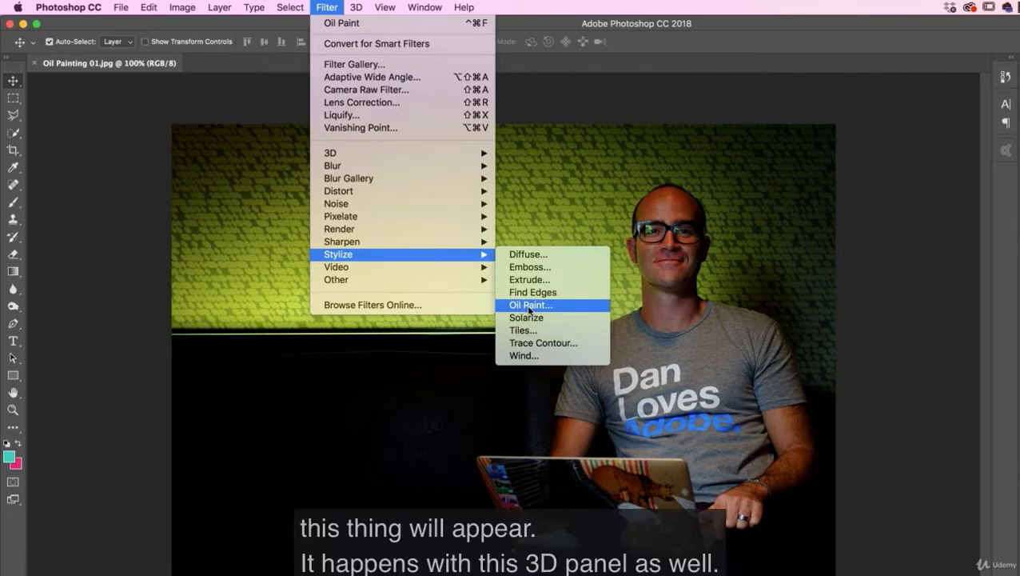
{"action": "mouse_move", "coordinate": [357, 11]}
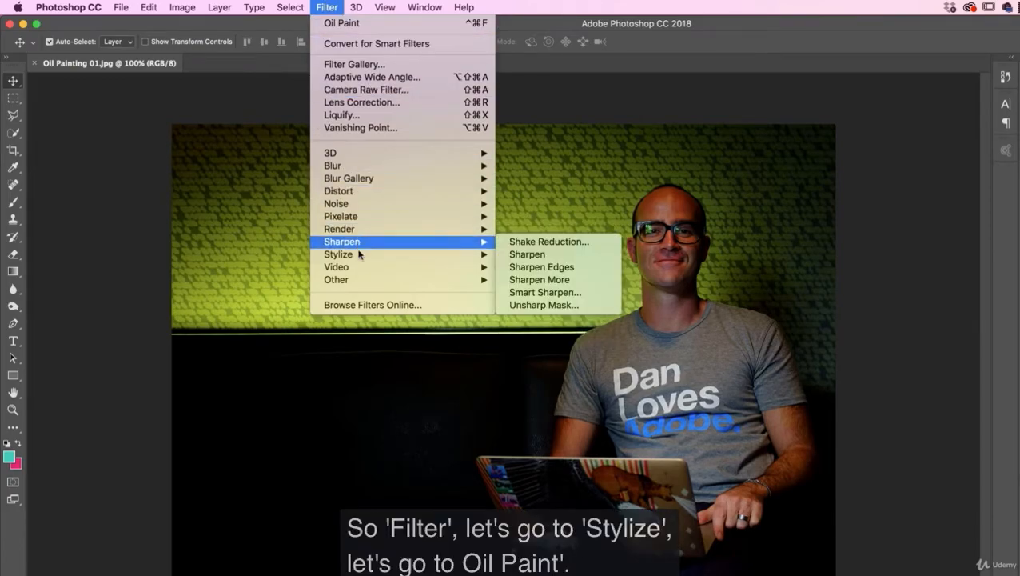
{"action": "left_click", "coordinate": [531, 306]}
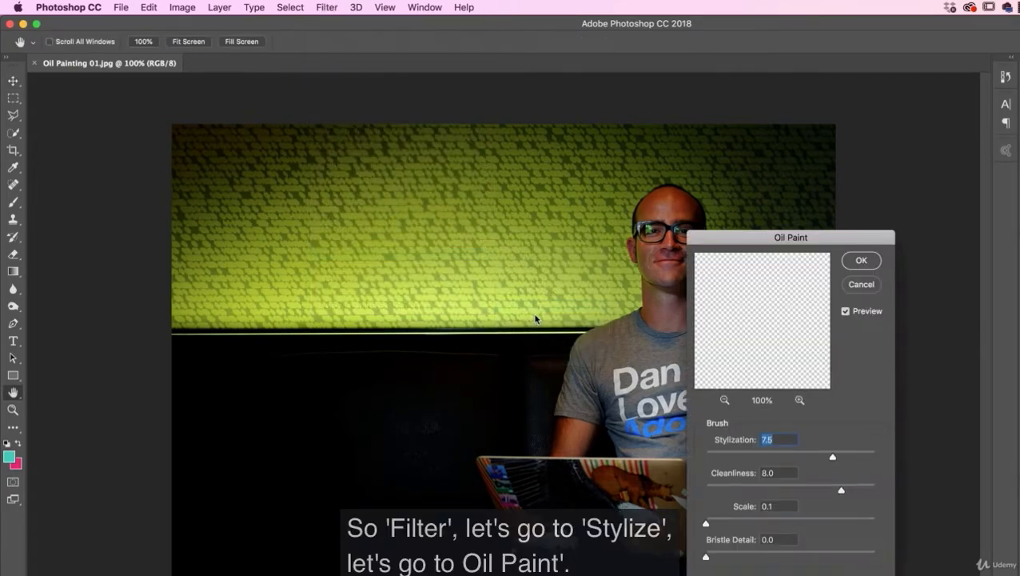
{"action": "mouse_move", "coordinate": [740, 238]}
{"action": "left_mouse_down"}
{"action": "mouse_move", "coordinate": [766, 232]}
{"action": "mouse_move", "coordinate": [844, 157]}
{"action": "left_mouse_up"}
{"action": "left_click", "coordinate": [948, 229]}
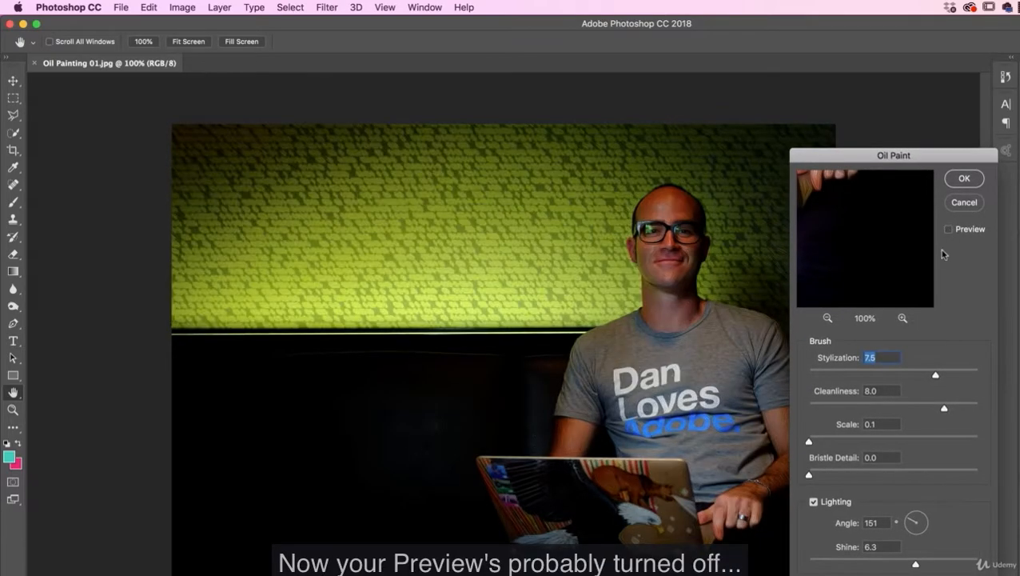
{"action": "mouse_move", "coordinate": [881, 215]}
{"action": "left_mouse_down"}
{"action": "mouse_move", "coordinate": [865, 221]}
{"action": "mouse_move", "coordinate": [858, 206]}
{"action": "mouse_move", "coordinate": [860, 271]}
{"action": "mouse_move", "coordinate": [873, 240]}
{"action": "left_mouse_up"}
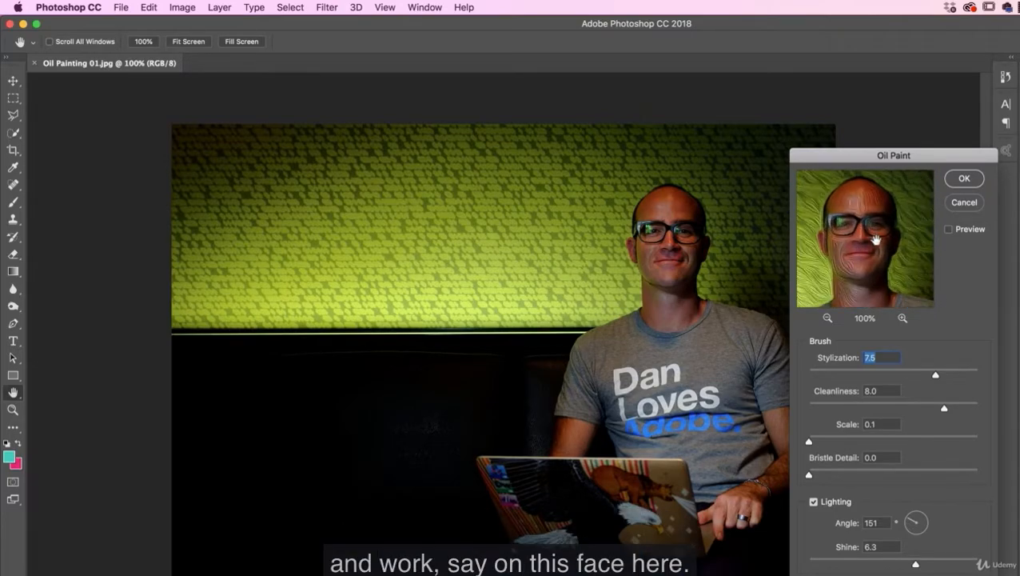
{"action": "left_click", "coordinate": [949, 230]}
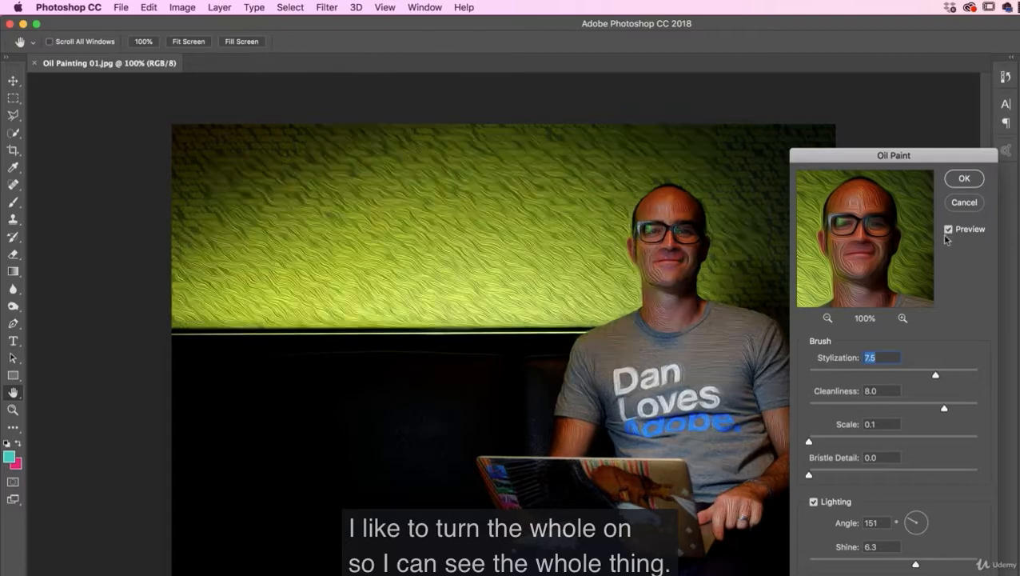
Set the Oil Paint brush to Stylization 2.5, Cleanliness 1.5, Scale 7.3 and Bristle Detail 2.5.
{"action": "left_click", "coordinate": [851, 372]}
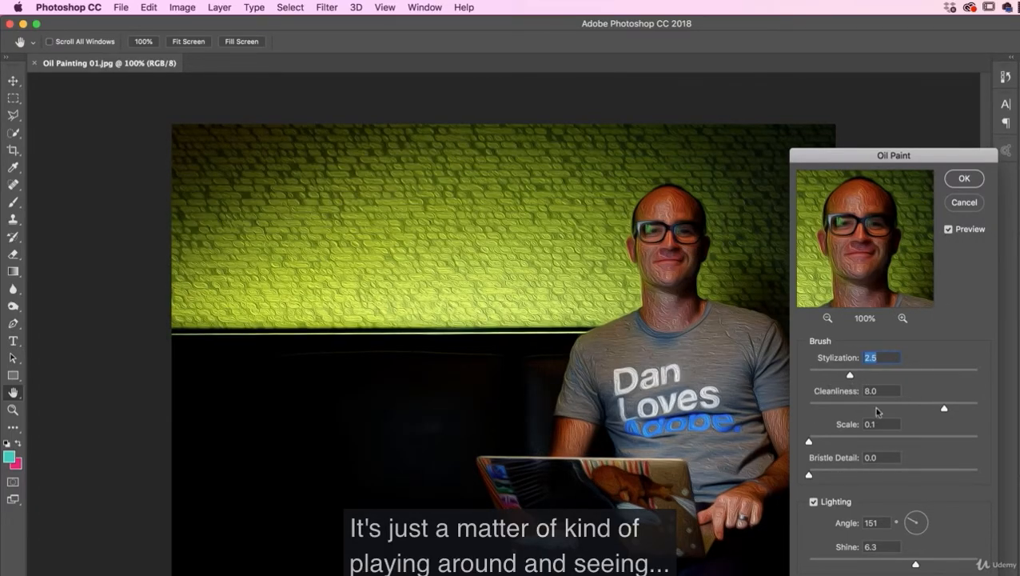
{"action": "left_click", "coordinate": [835, 404]}
{"action": "left_click", "coordinate": [929, 437]}
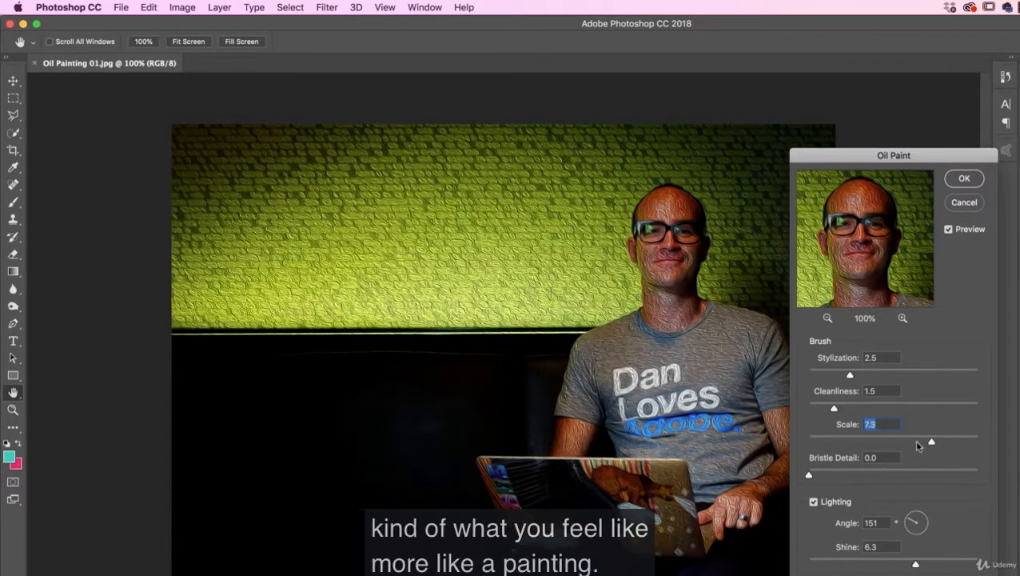
{"action": "left_click", "coordinate": [851, 474]}
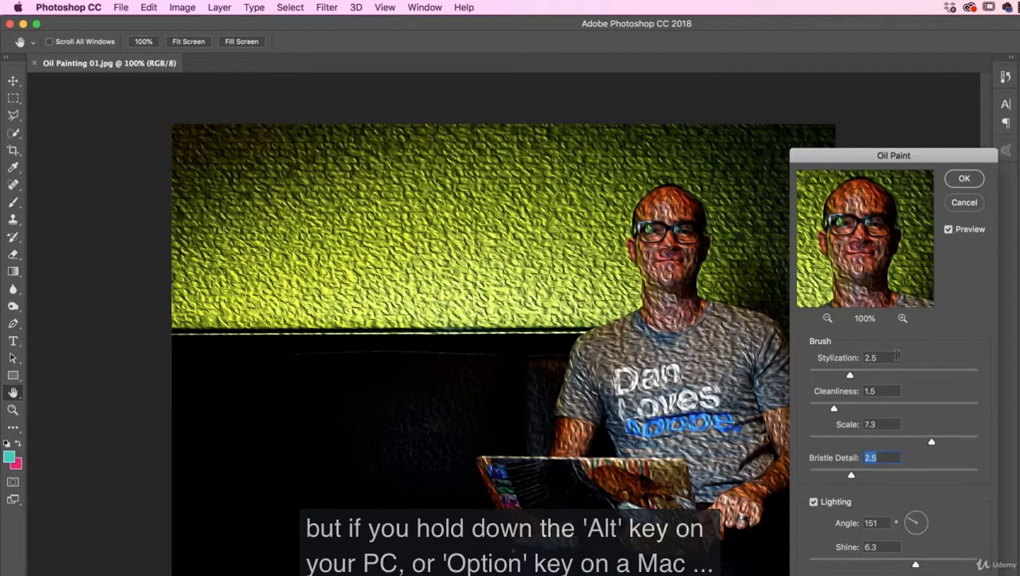
Reset the Oil Paint settings to the values they had when the dialog opened, and cancel the filter.
{"action": "key", "text": "alt"}
{"action": "key", "text": "alt"}
{"action": "key", "text": "alt"}
{"action": "key", "text": "alt"}
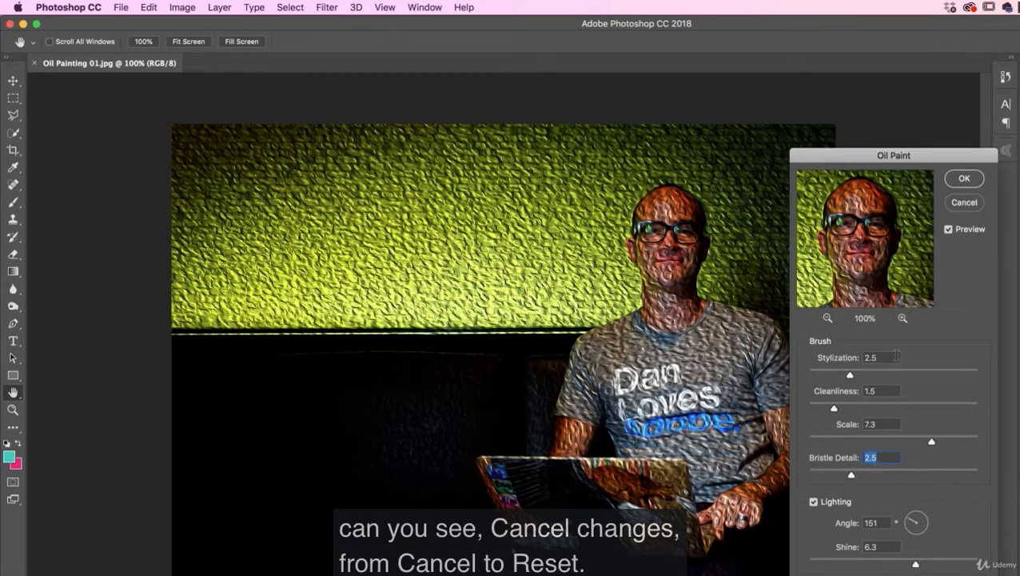
{"action": "key", "text": "alt"}
{"action": "key", "text": "alt"}
{"action": "key", "text": "alt"}
{"action": "key", "text": "alt"}
{"action": "key", "text": "alt"}
{"action": "key", "text": "alt"}
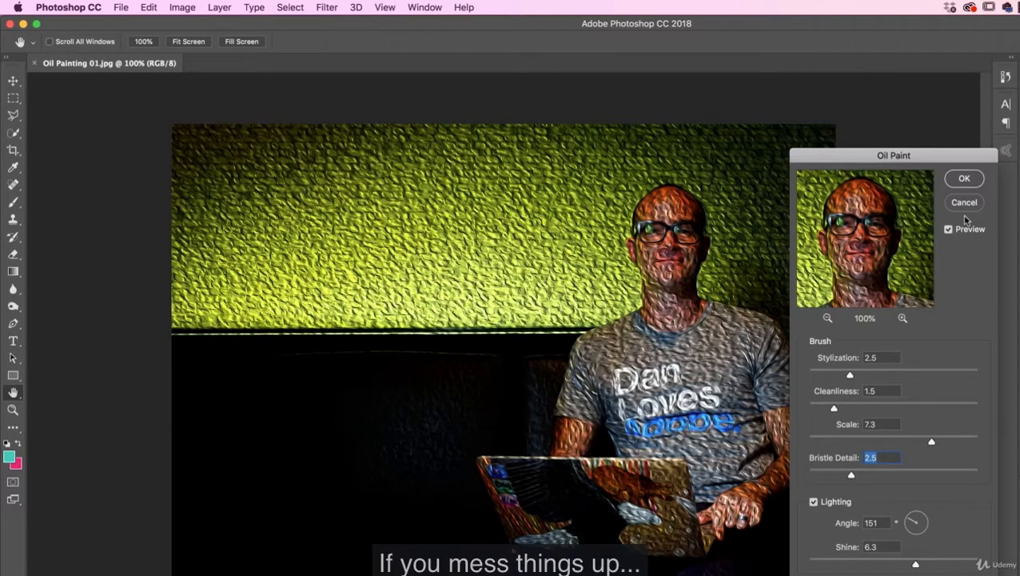
{"action": "left_click", "coordinate": [965, 205], "text": "alt"}
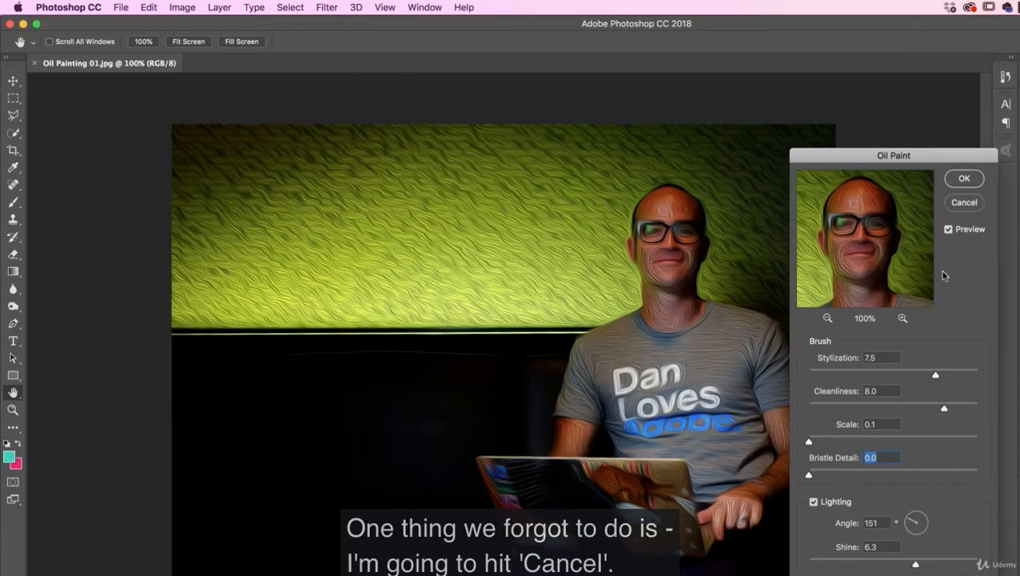
{"action": "left_click", "coordinate": [965, 203]}
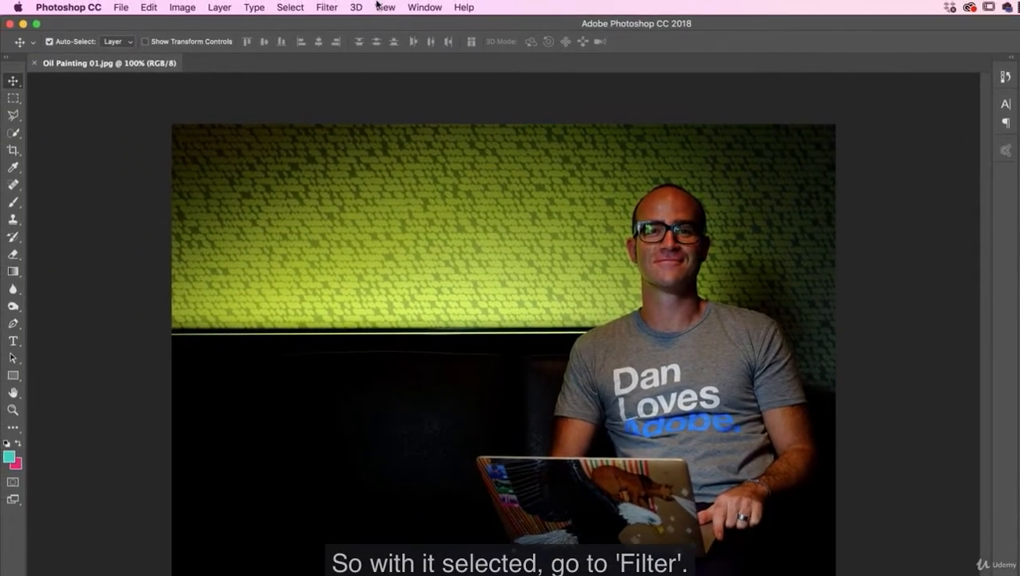
Convert the photo layer for Smart Filters and accept its conversion into a smart object.
{"action": "left_click", "coordinate": [327, 7]}
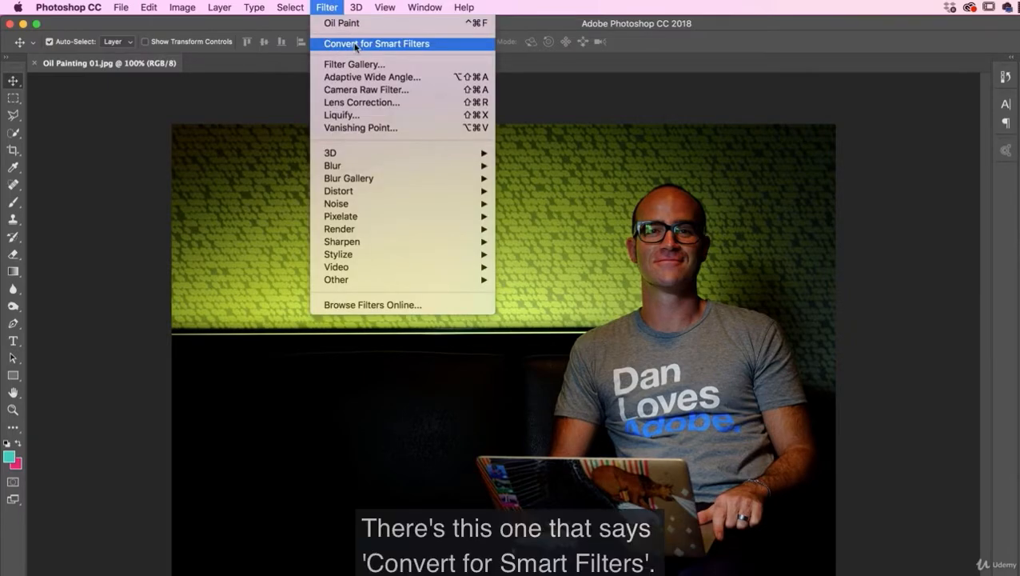
{"action": "left_click", "coordinate": [413, 47]}
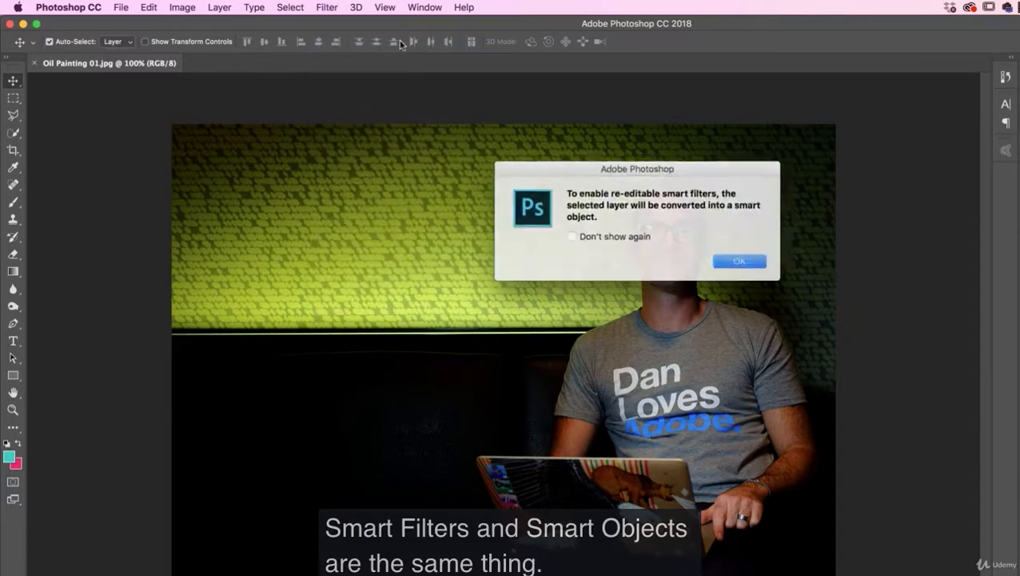
{"action": "left_click", "coordinate": [748, 259]}
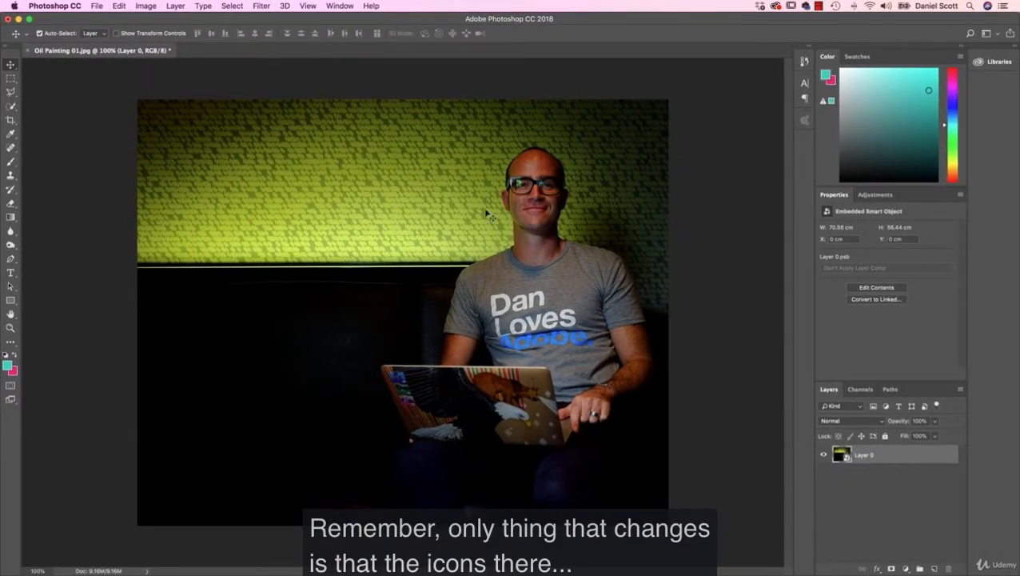
Apply the Stylize Oil Paint filter with its existing settings, checking the face, shirt, laptop and hand in the preview.
{"action": "left_click", "coordinate": [262, 5]}
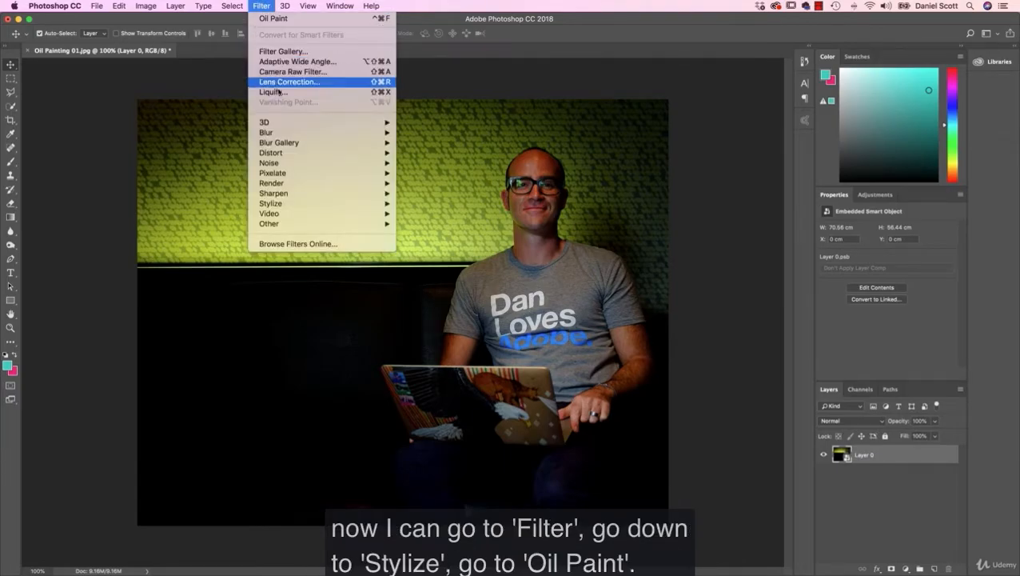
{"action": "mouse_move", "coordinate": [319, 198]}
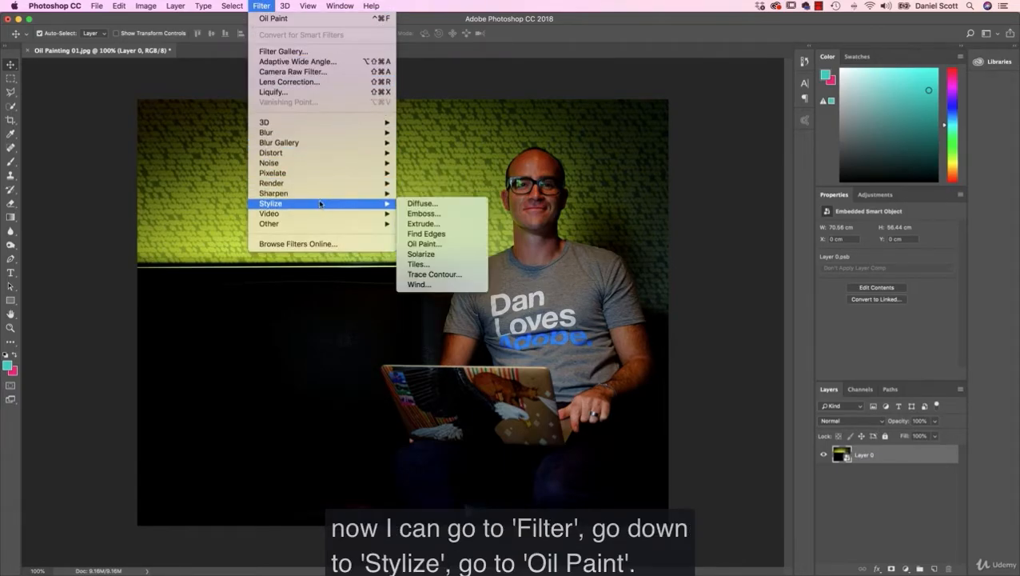
{"action": "left_click", "coordinate": [430, 245]}
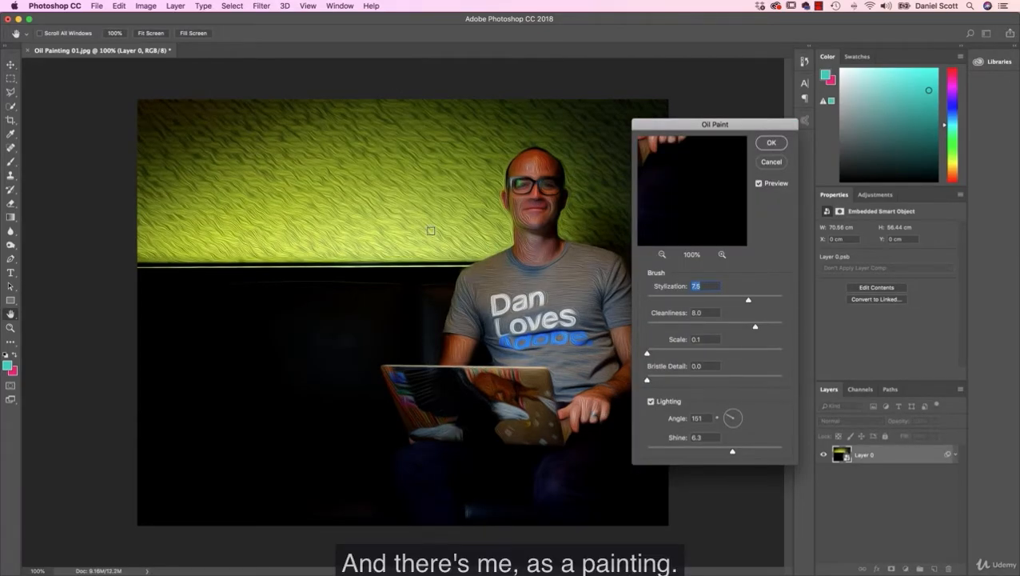
{"action": "left_click", "coordinate": [540, 192]}
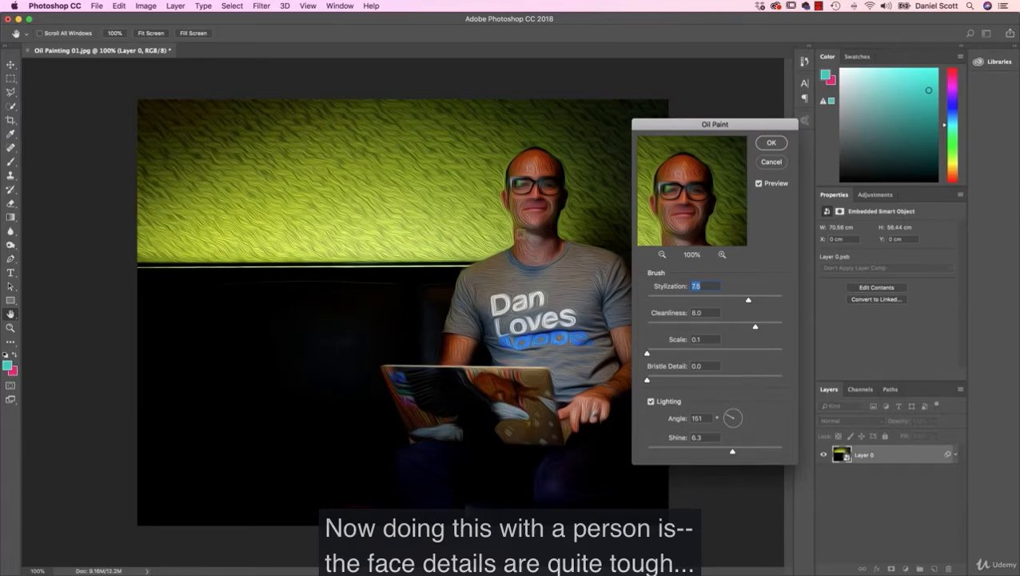
{"action": "left_click", "coordinate": [510, 313]}
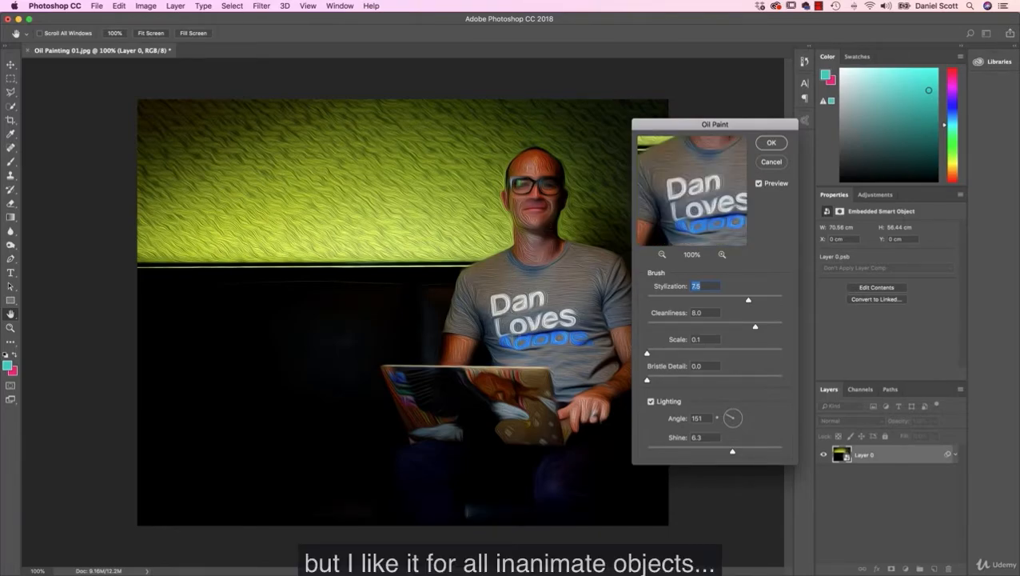
{"action": "left_click", "coordinate": [506, 332]}
{"action": "left_click", "coordinate": [498, 383]}
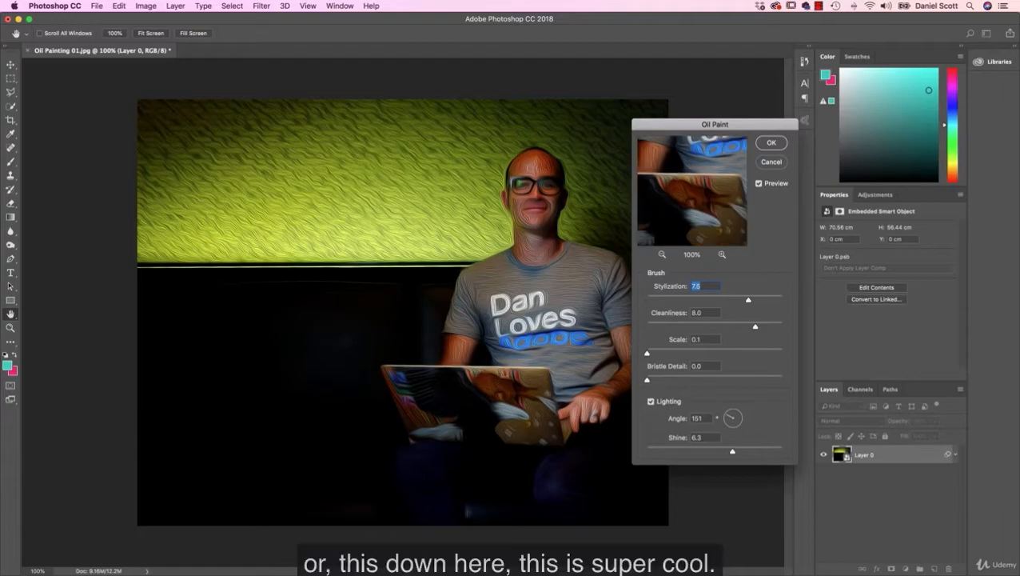
{"action": "left_click", "coordinate": [526, 412]}
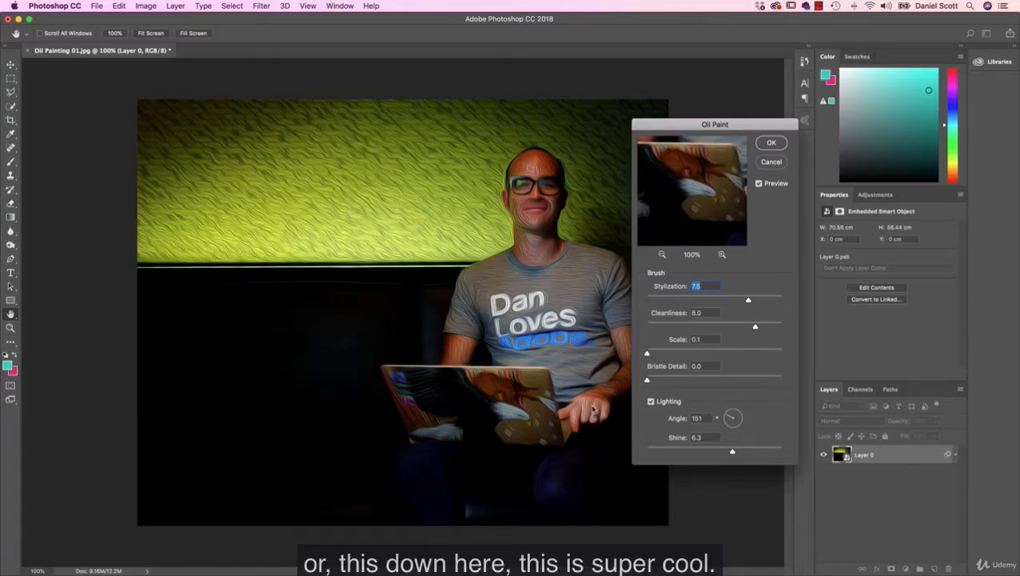
{"action": "left_click", "coordinate": [592, 410]}
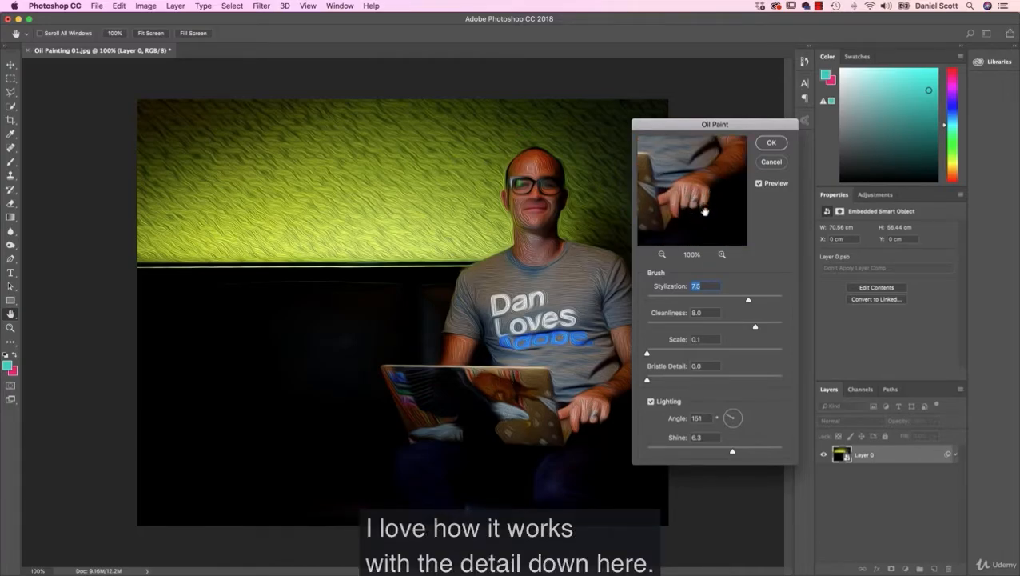
{"action": "left_click", "coordinate": [772, 143]}
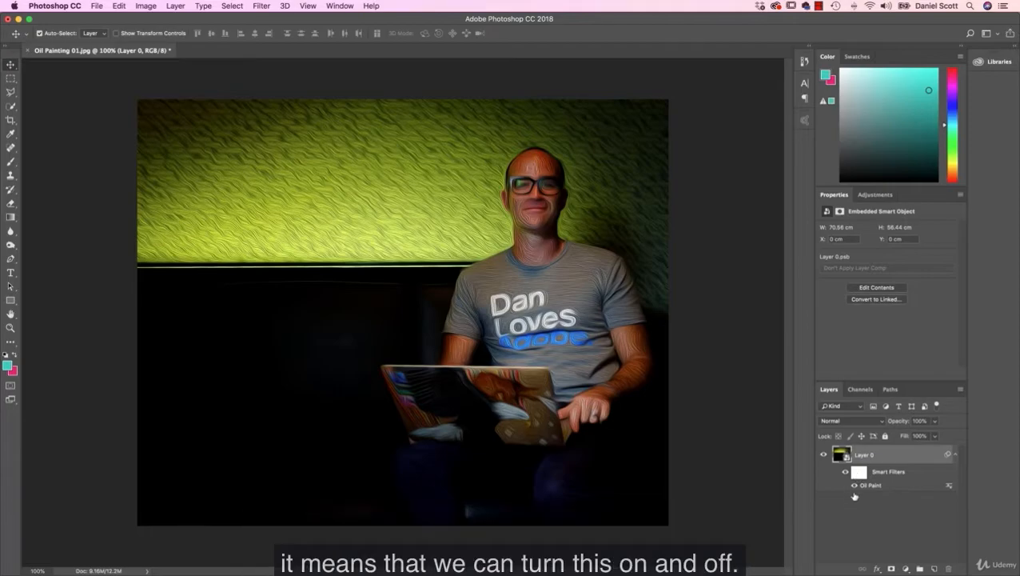
Compare the image with the Oil Paint smart filter hidden and shown, and reopen its settings without changing them.
{"action": "left_click", "coordinate": [854, 485]}
{"action": "left_click", "coordinate": [854, 484]}
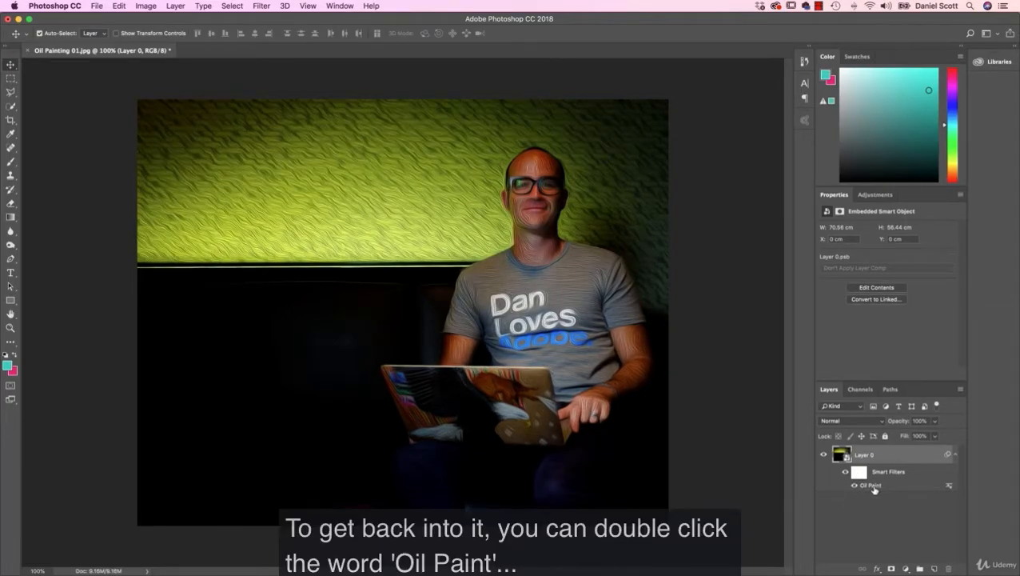
{"action": "double_click", "coordinate": [870, 484]}
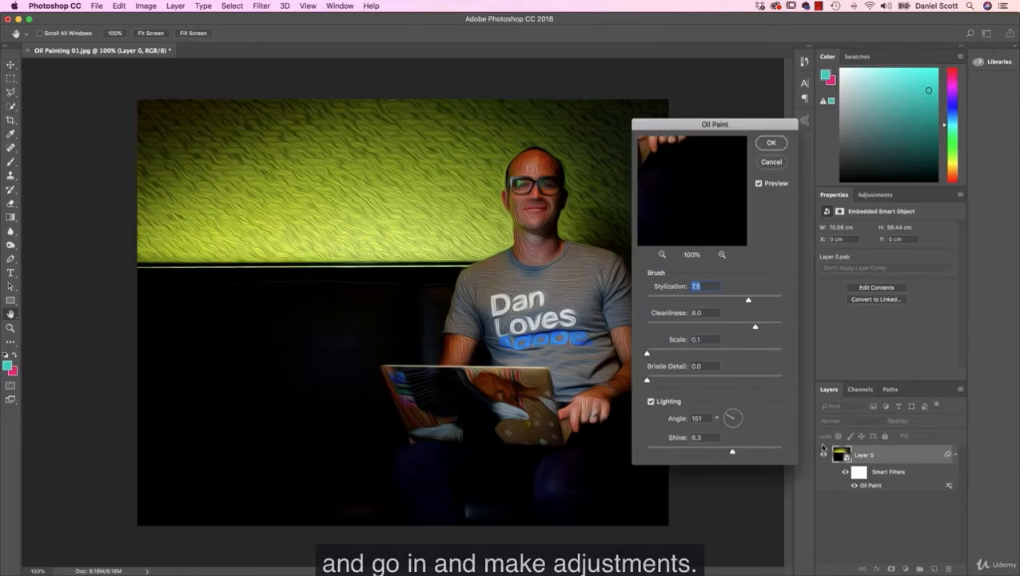
{"action": "left_click", "coordinate": [770, 163]}
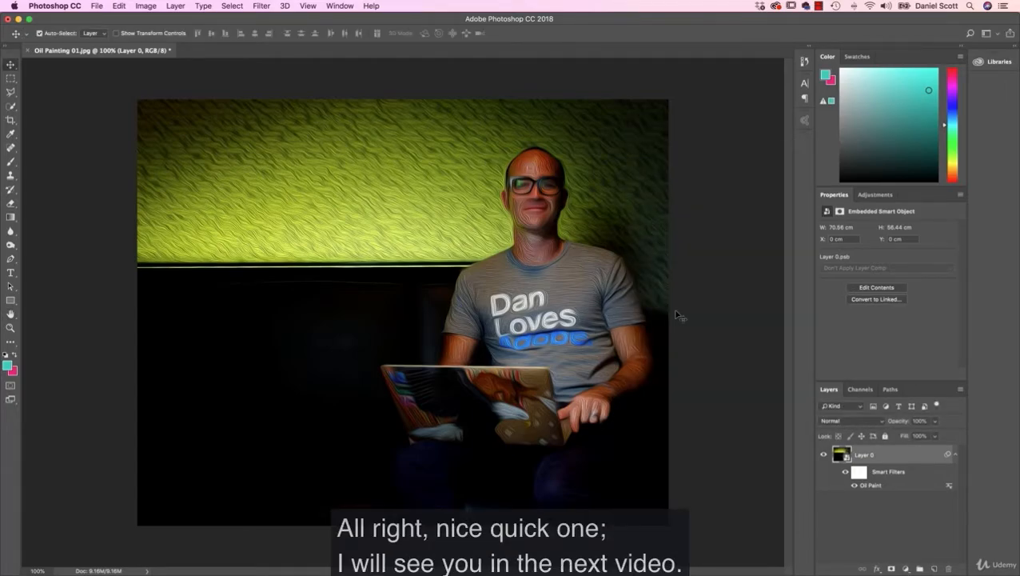